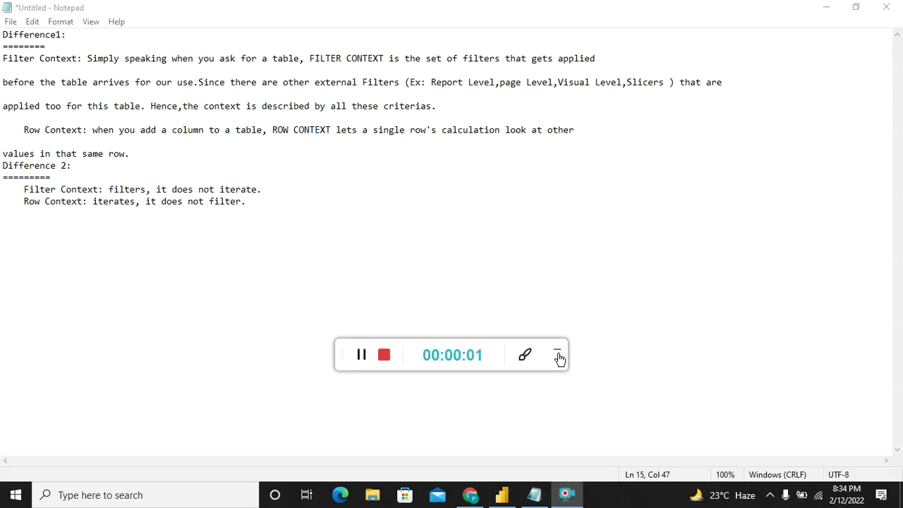
# Highlight the filter context definition, its external filter levels, and the context-and-criteria phrase in Notepad.
pyautogui.click(558, 353)
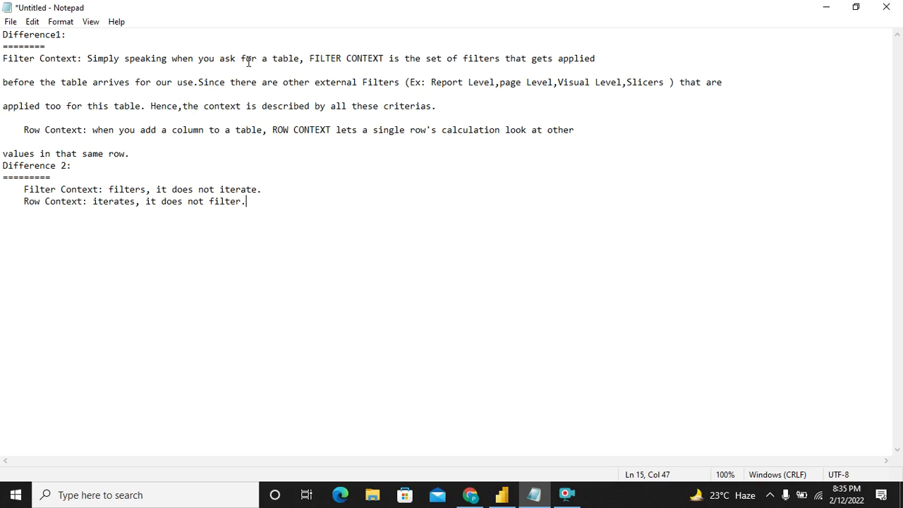
pyautogui.moveTo(308, 59); pyautogui.dragTo(593, 61)
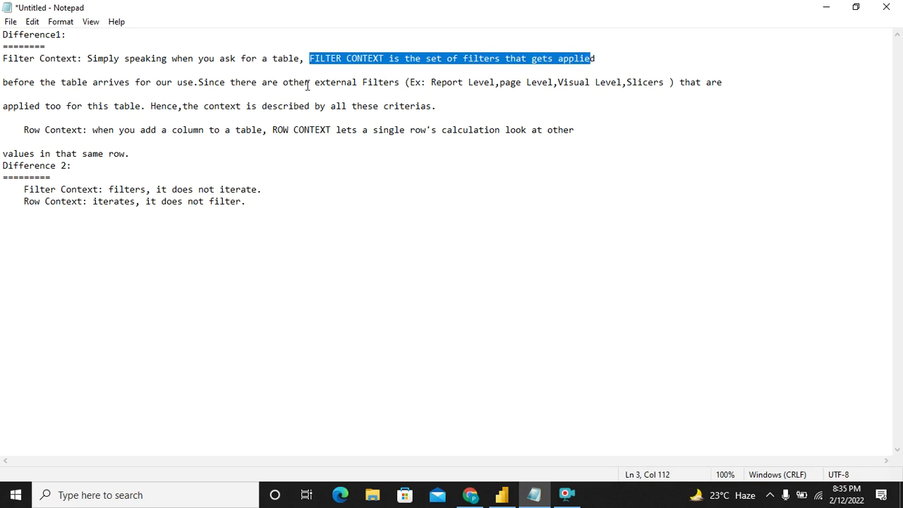
pyautogui.moveTo(65, 83); pyautogui.dragTo(666, 84)
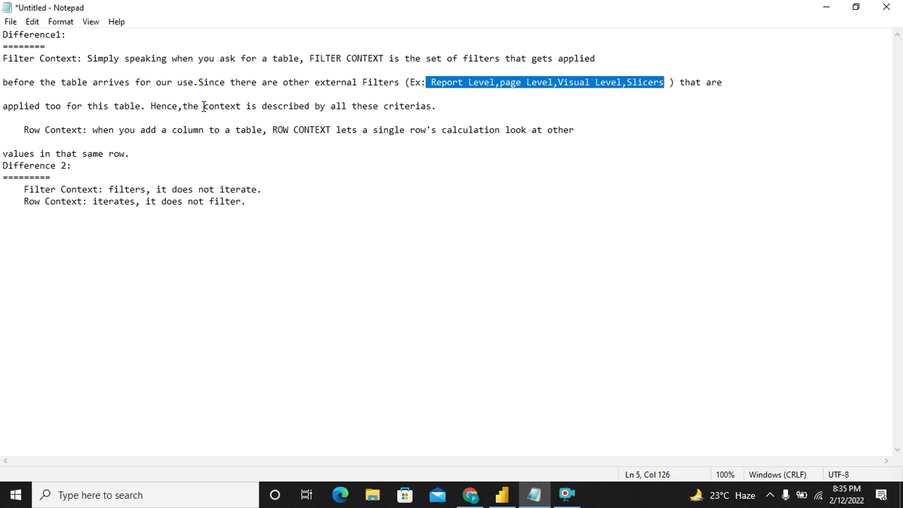
pyautogui.moveTo(204, 106); pyautogui.dragTo(242, 110)
pyautogui.moveTo(421, 116); pyautogui.dragTo(446, 106)
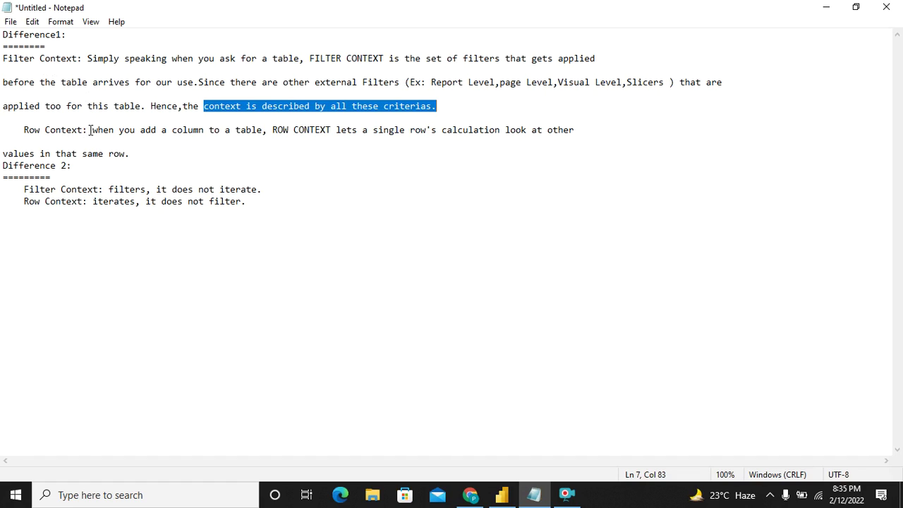
# Highlight the row context lines on adding a column and same-row values, then bring up the Power BI profit table.
pyautogui.moveTo(89, 131); pyautogui.dragTo(264, 130)
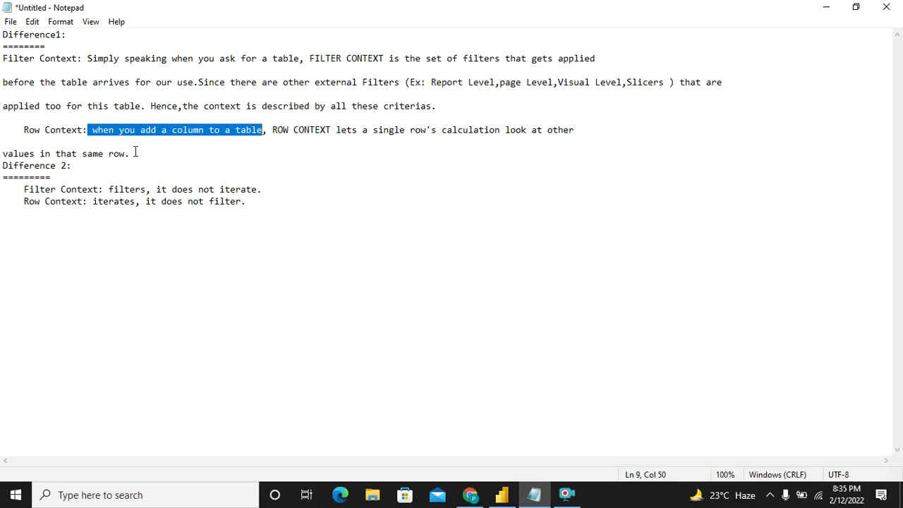
pyautogui.moveTo(136, 152); pyautogui.dragTo(2, 152)
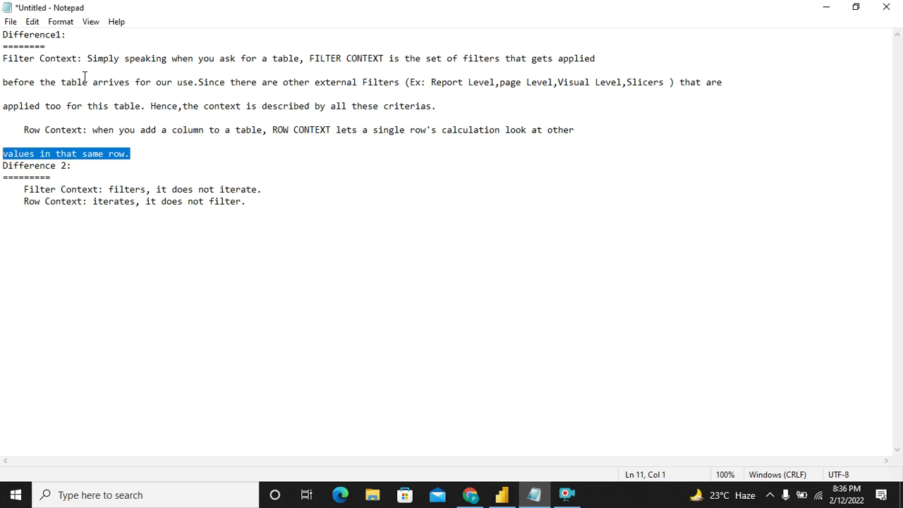
pyautogui.moveTo(78, 64); pyautogui.dragTo(2, 61)
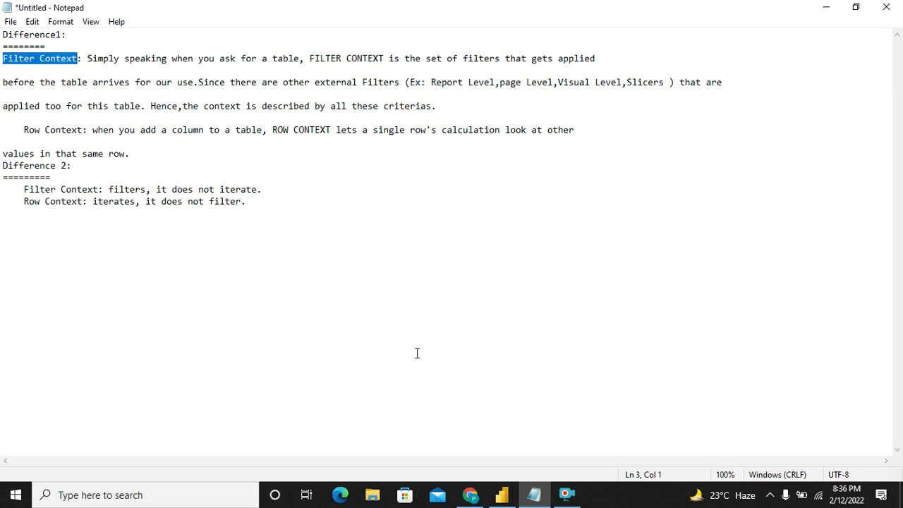
pyautogui.click(502, 495)
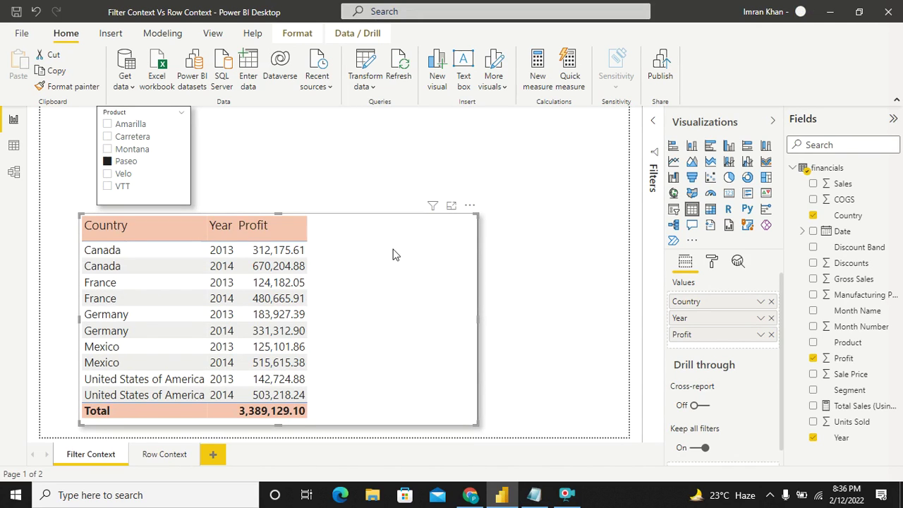
# Sort the Country/Year/Profit table by Country ascending, switch to the simplified ribbon, and show the table's filters.
pyautogui.click(128, 235)
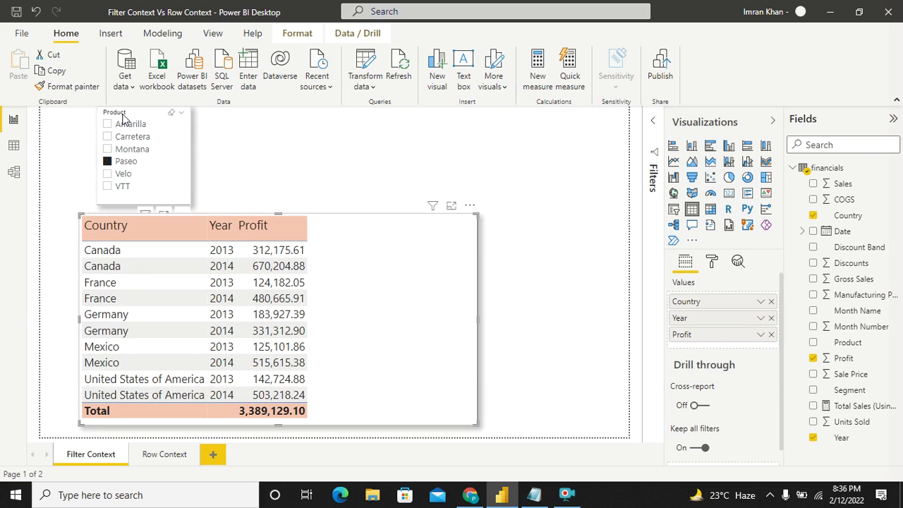
pyautogui.click(898, 103)
pyautogui.click(504, 147)
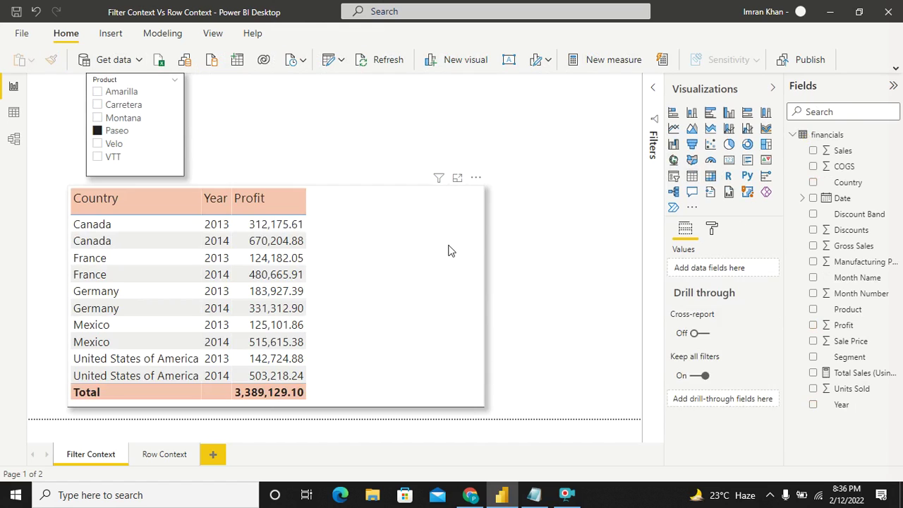
pyautogui.click(451, 251)
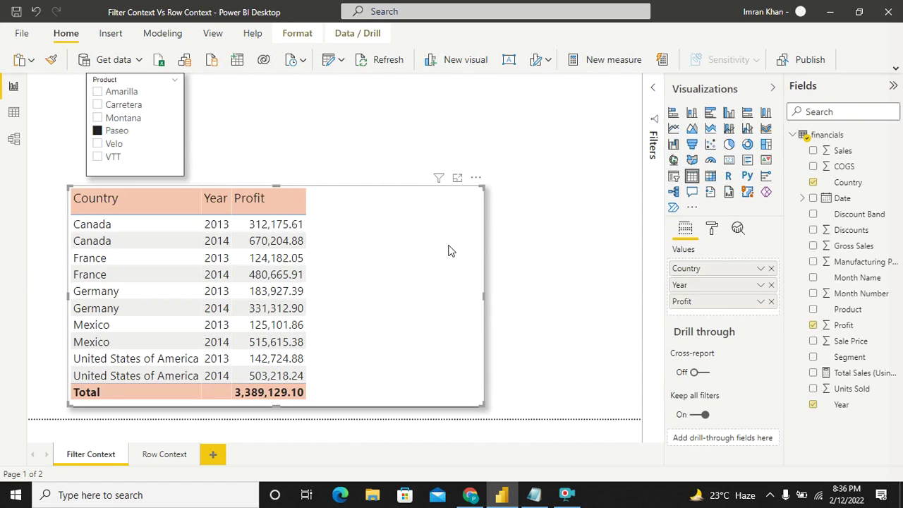
pyautogui.click(654, 92)
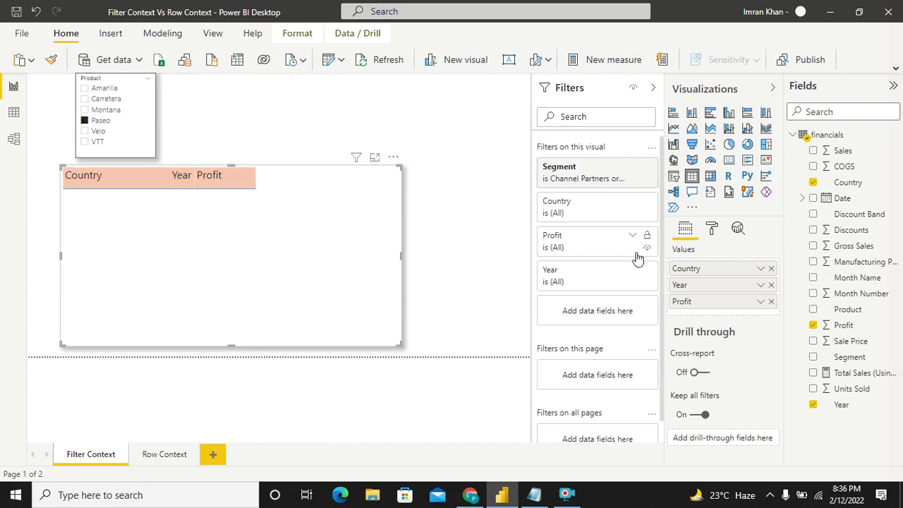
# Check the Segment filter's kept values, then hide the Filters, Fields and Visualizations panes.
pyautogui.click(618, 167)
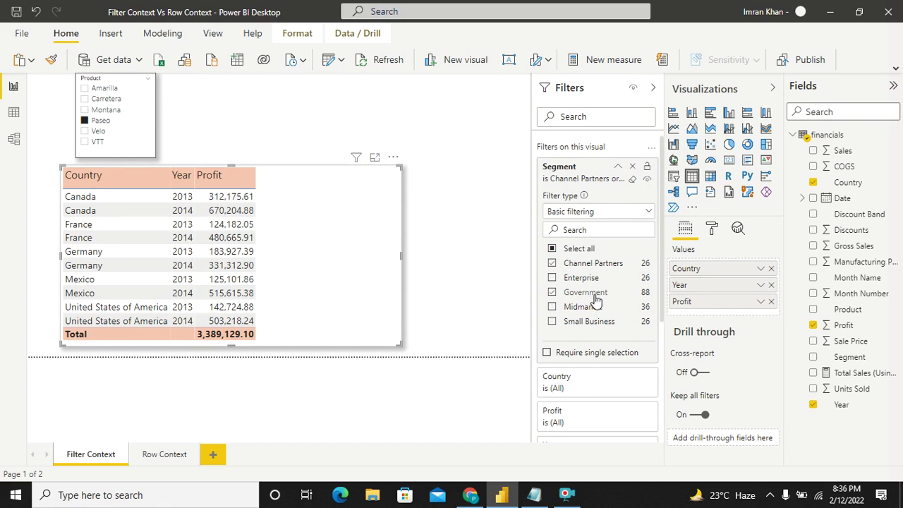
pyautogui.click(653, 88)
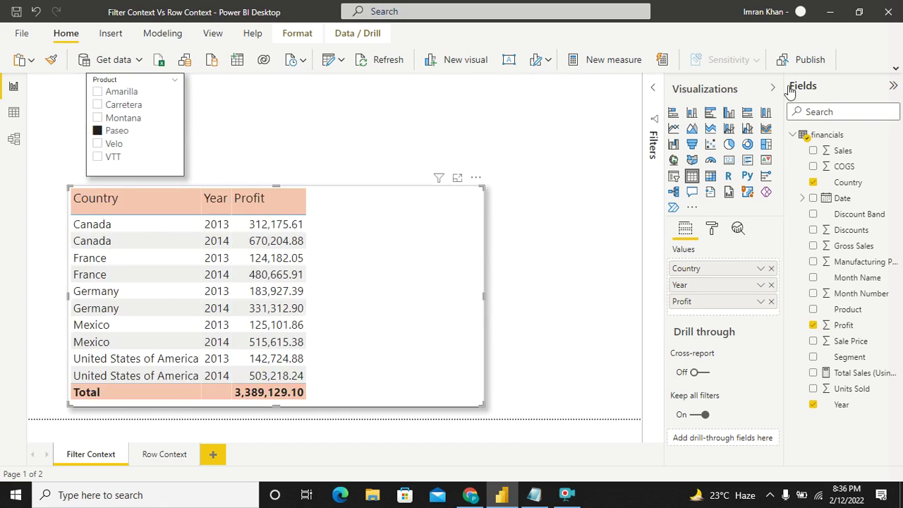
pyautogui.click(894, 86)
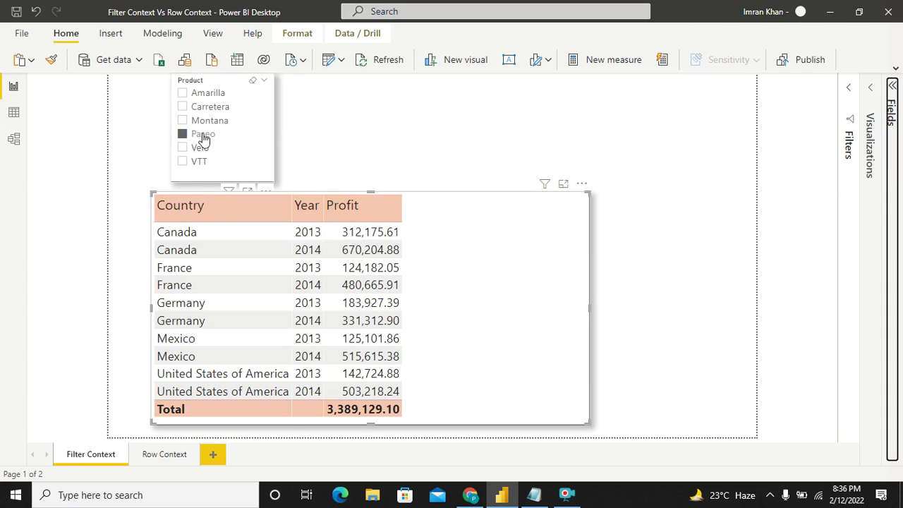
# Re-expand the Filters pane to show the Segment filter set to Channel Partners and Government.
pyautogui.click(852, 90)
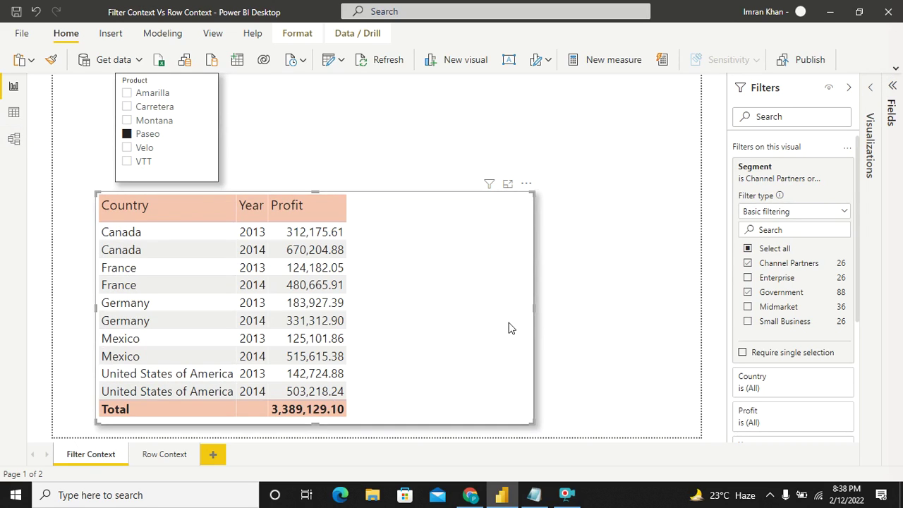
# Go to the Row Context page's SUMX sales table and list the financials table's fields.
pyautogui.click(165, 456)
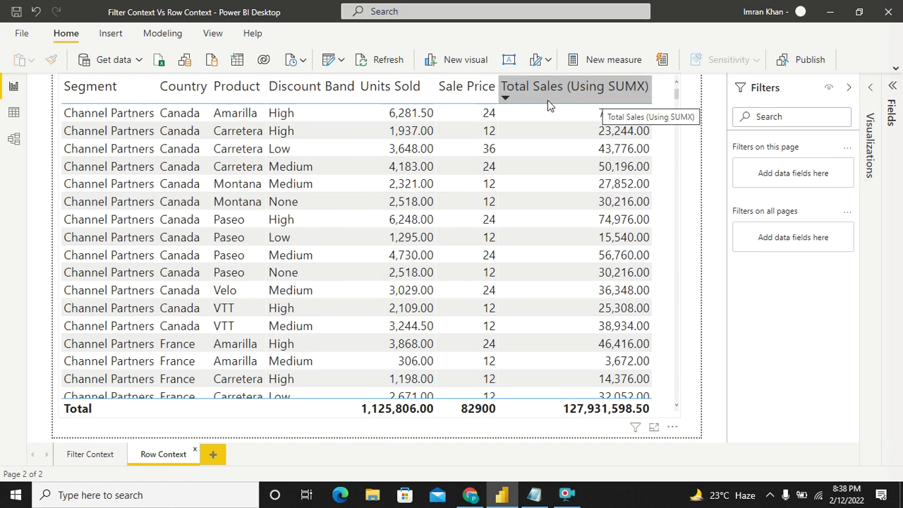
pyautogui.click(894, 86)
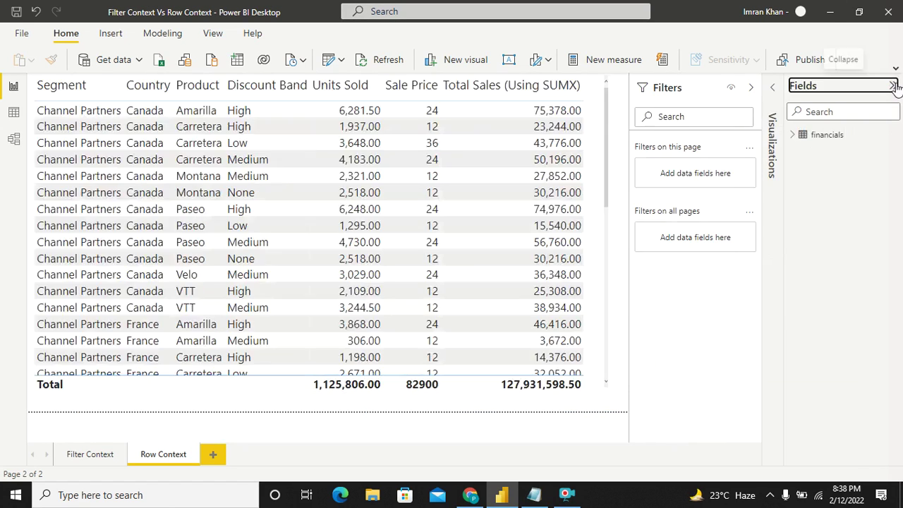
pyautogui.click(796, 135)
pyautogui.click(844, 376)
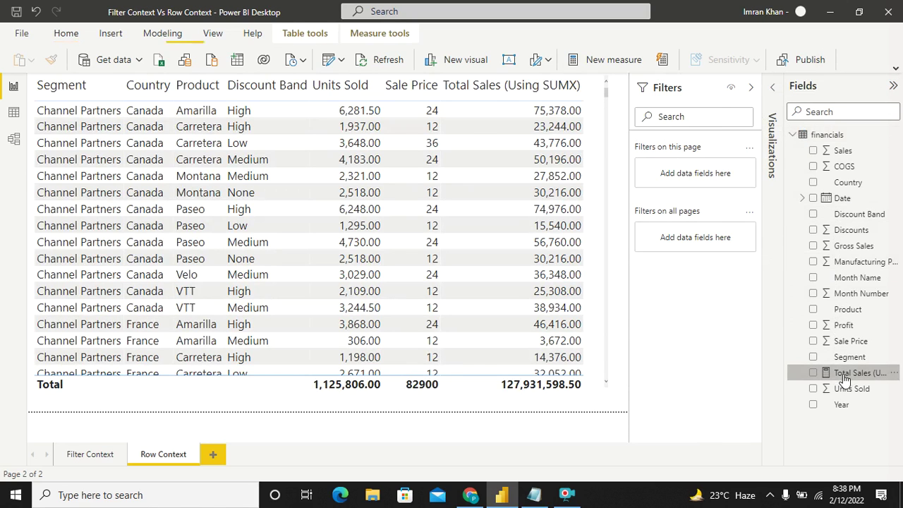
pyautogui.click(300, 97)
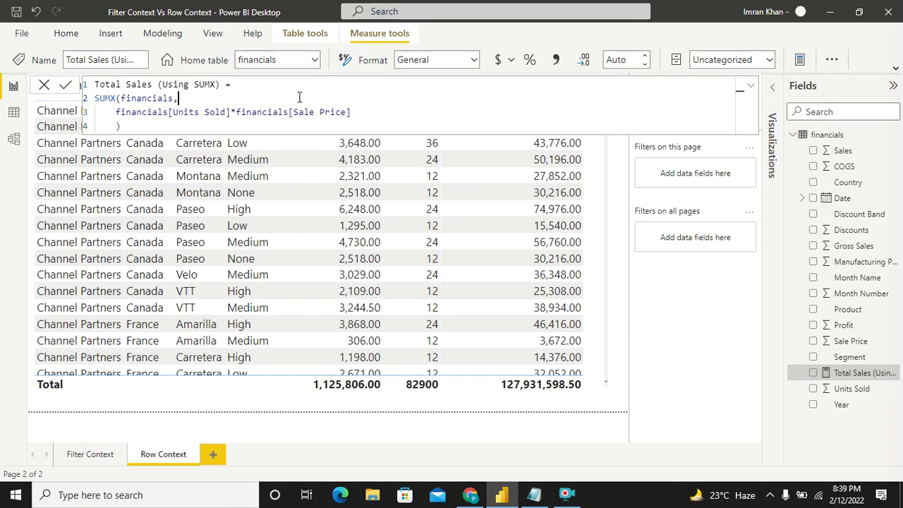
pyautogui.scroll(3, 299, 96)
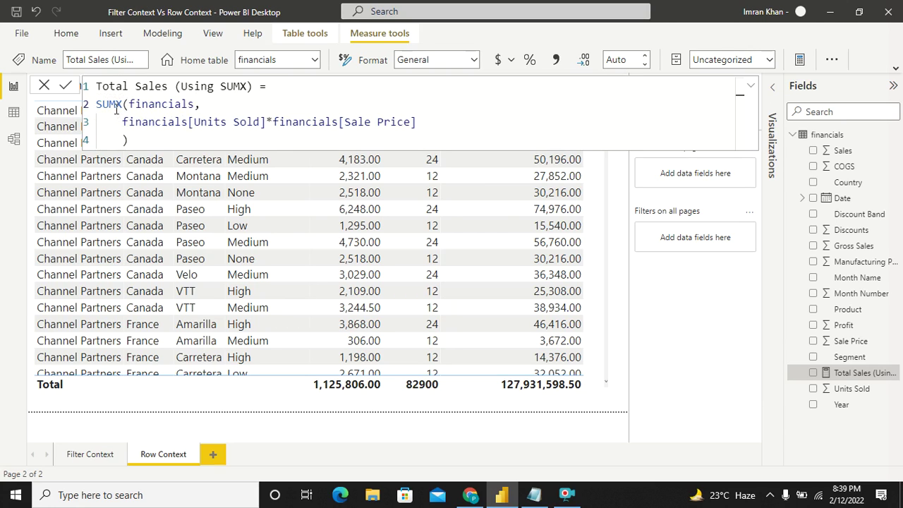
pyautogui.moveTo(128, 104); pyautogui.dragTo(197, 104)
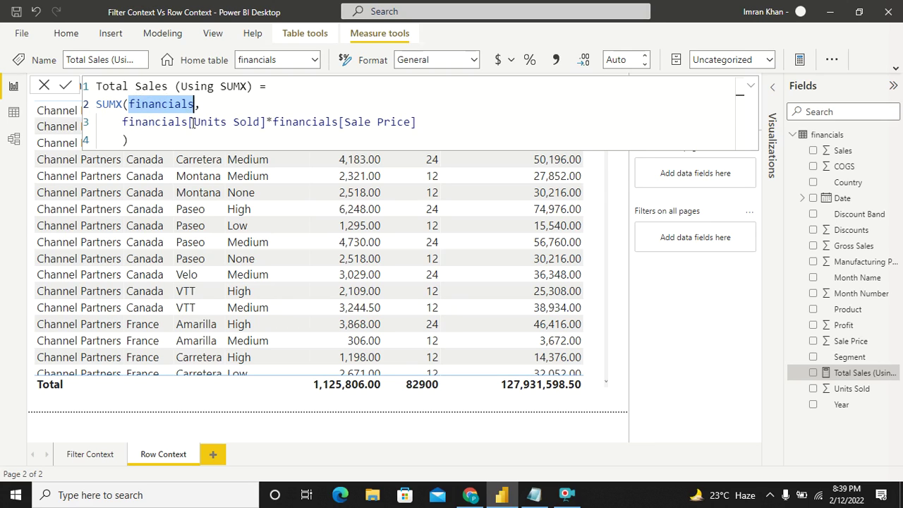
pyautogui.moveTo(193, 121); pyautogui.dragTo(261, 122)
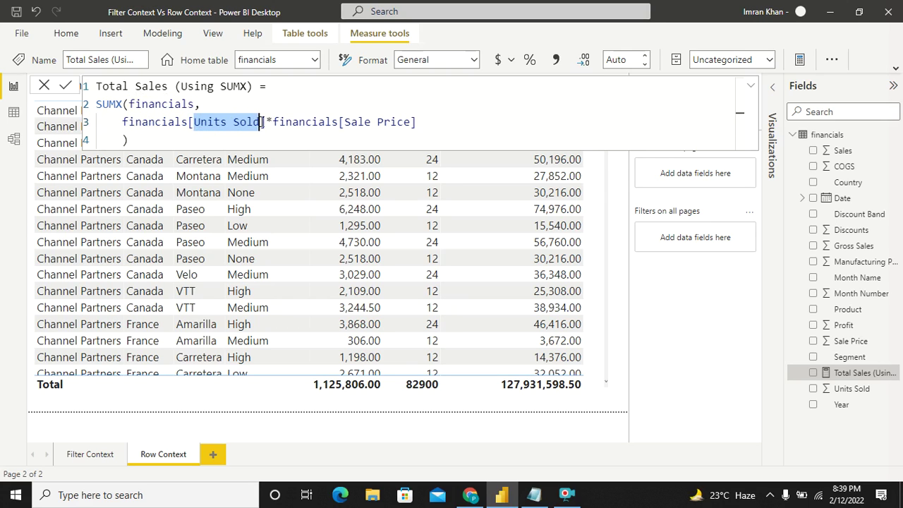
pyautogui.click(344, 121)
pyautogui.moveTo(346, 120); pyautogui.dragTo(414, 122)
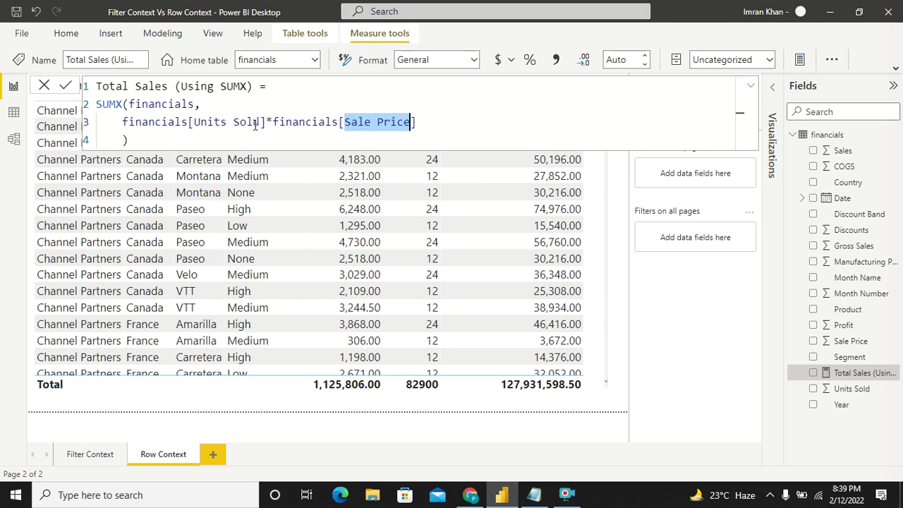
pyautogui.click(124, 104)
pyautogui.moveTo(124, 103); pyautogui.dragTo(98, 105)
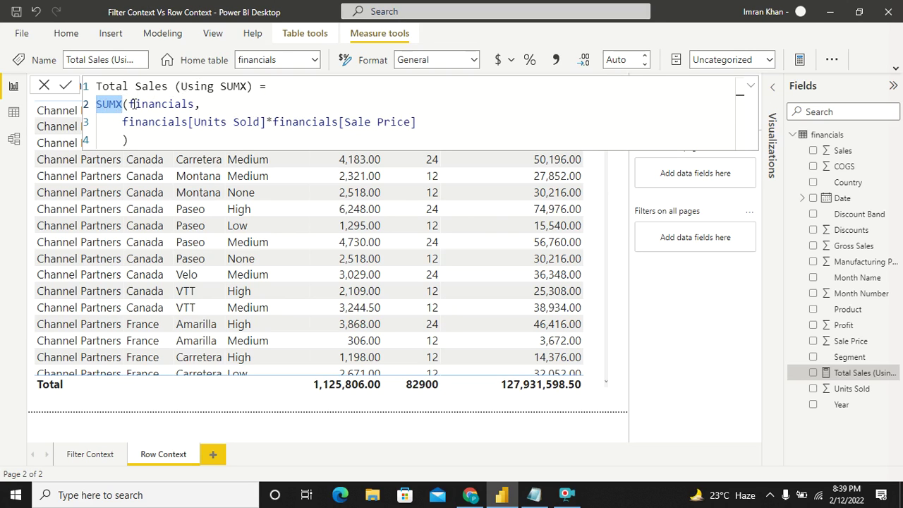
pyautogui.press('Escape')
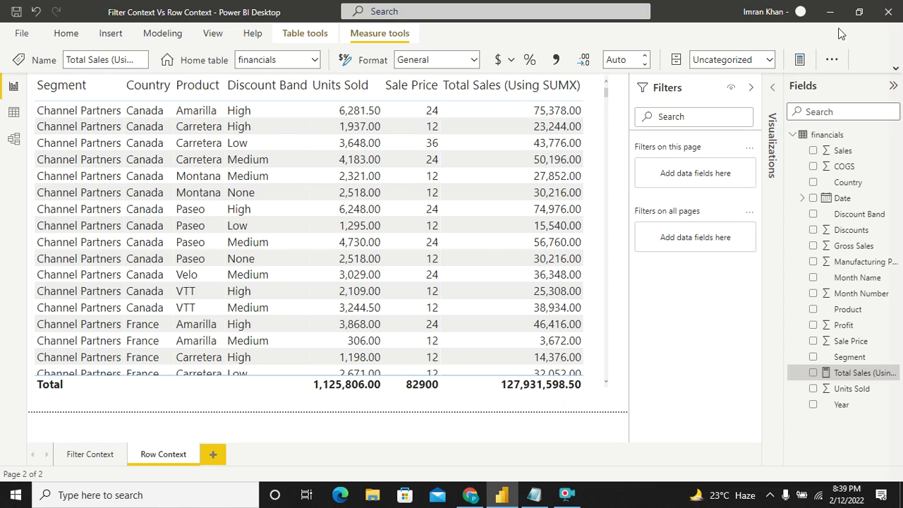
# Show the browser calculation 6281.5 × 24 = 150,756.0, then maximize Power BI again with the SUMX formula.
pyautogui.click(858, 11)
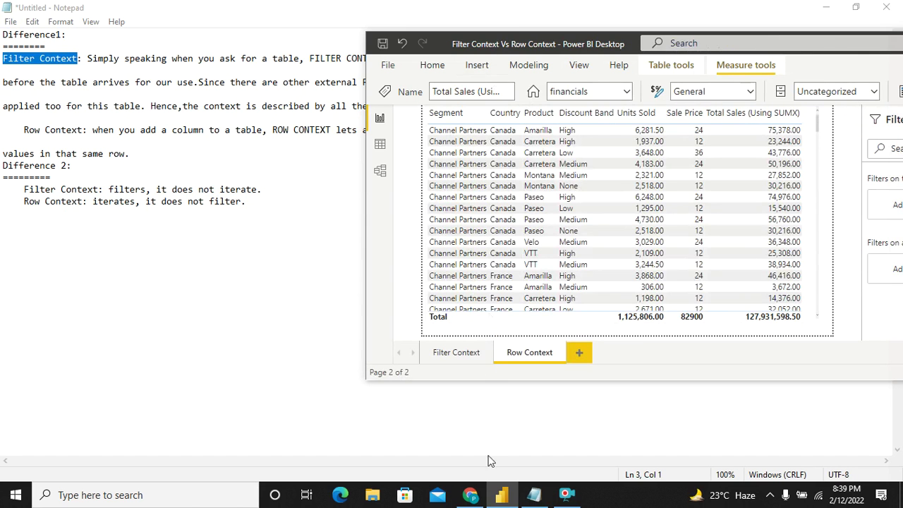
pyautogui.click(468, 497)
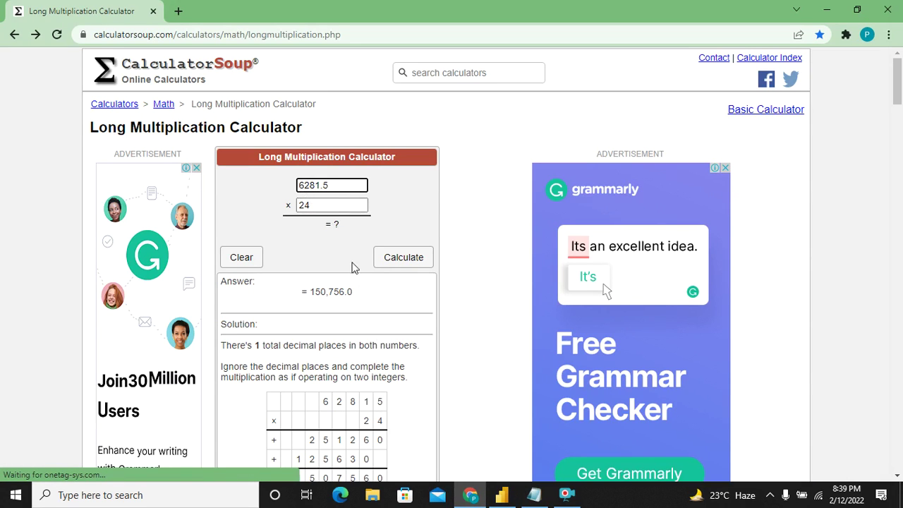
pyautogui.click(502, 496)
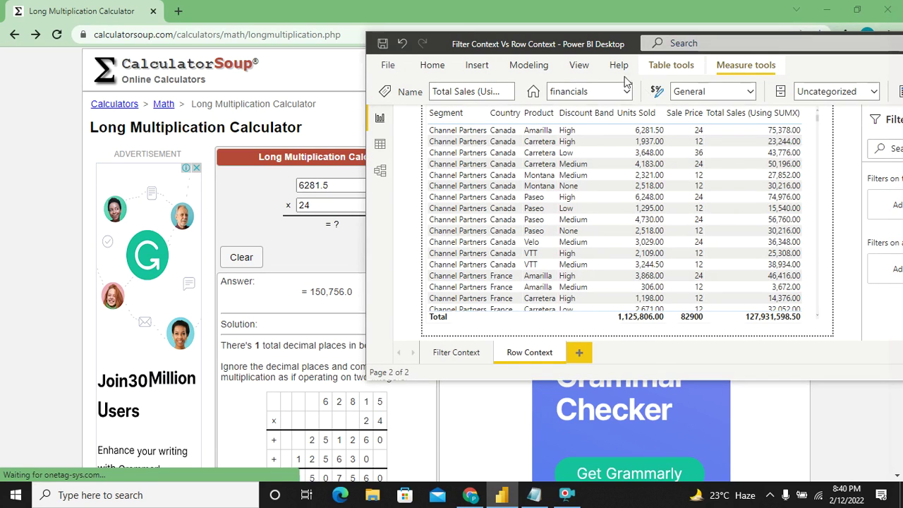
pyautogui.doubleClick(619, 51)
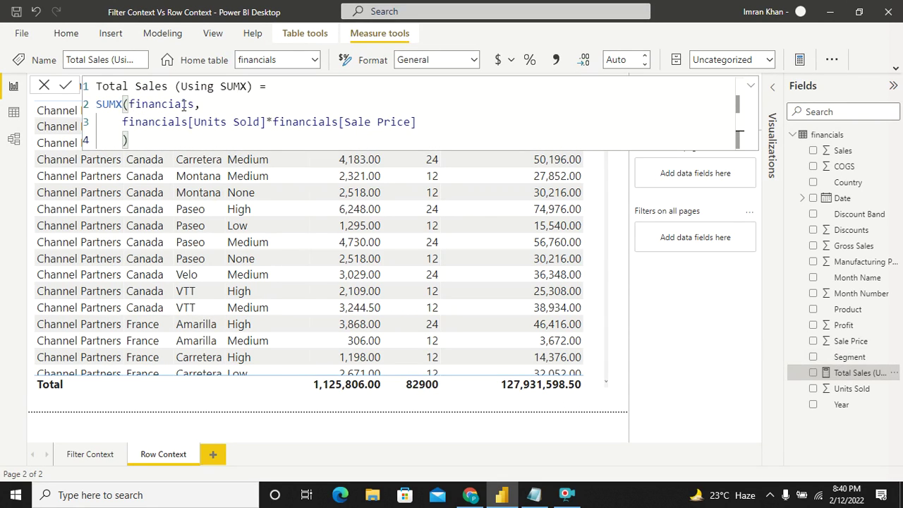
# Browse the financials table's raw data to the Units Sold column, then return to the report view.
pyautogui.moveTo(195, 104); pyautogui.dragTo(128, 104)
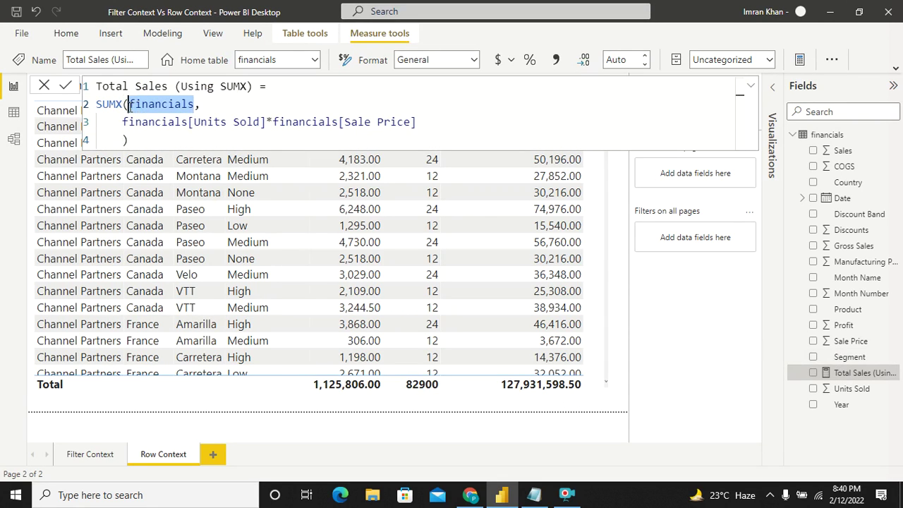
pyautogui.click(14, 114)
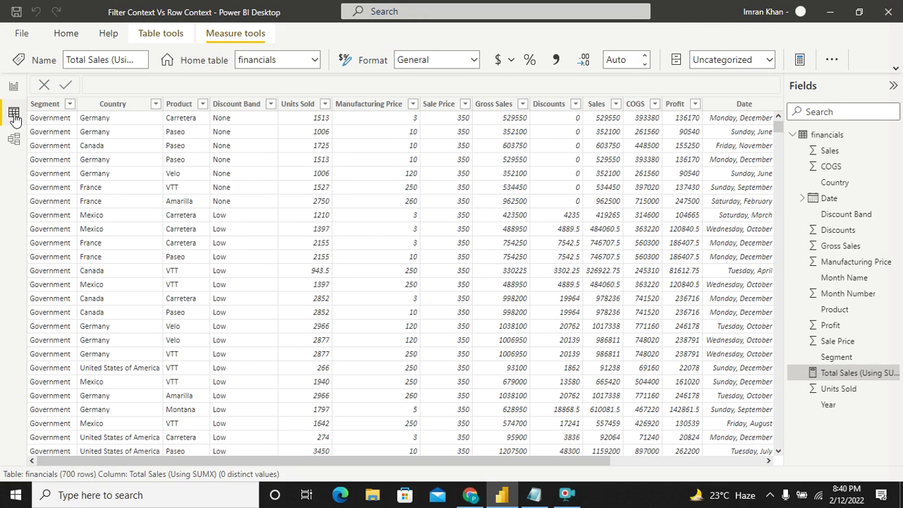
pyautogui.moveTo(306, 459); pyautogui.dragTo(467, 469)
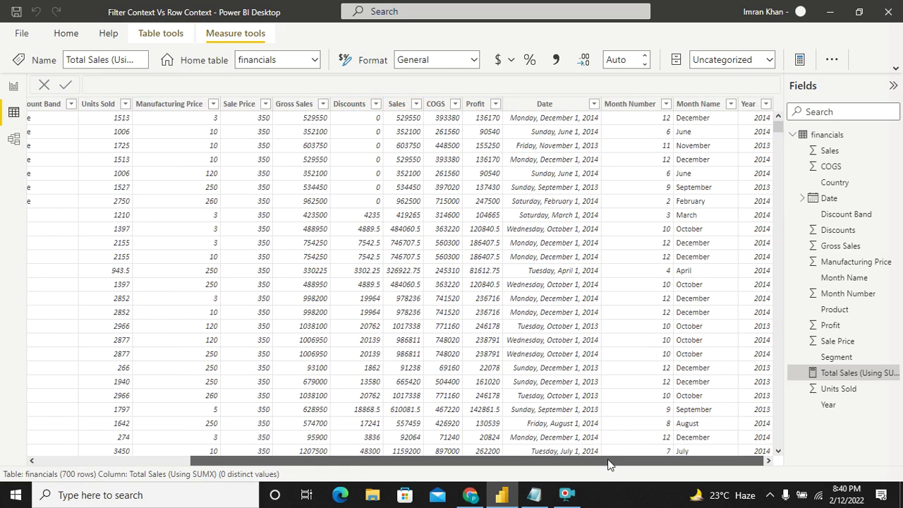
pyautogui.moveTo(610, 464); pyautogui.dragTo(518, 465)
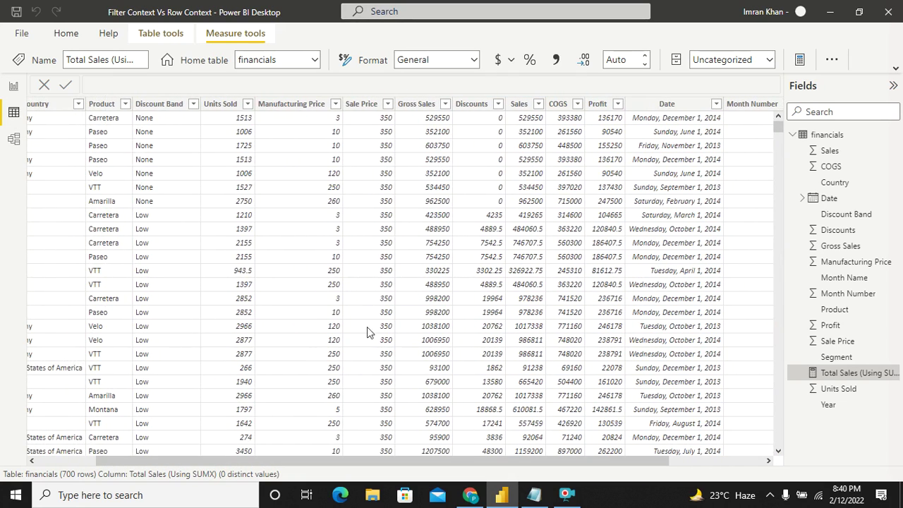
pyautogui.click(217, 106)
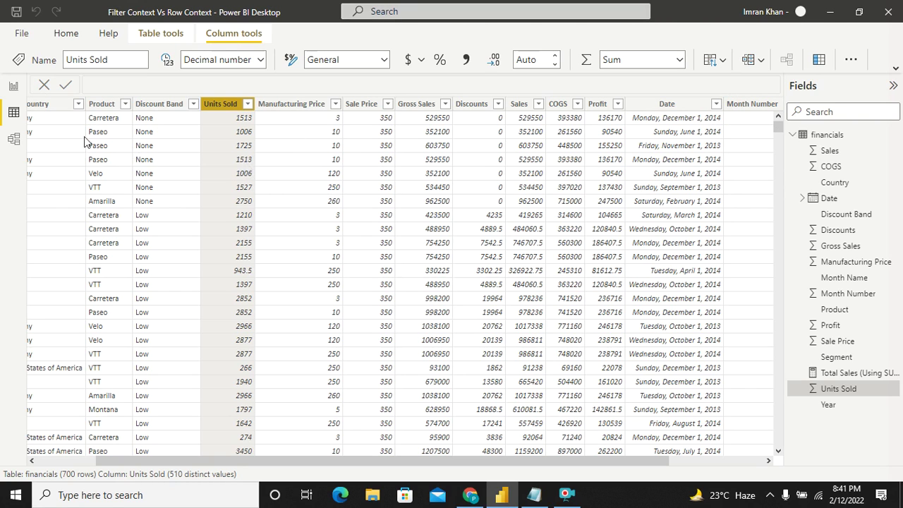
pyautogui.click(14, 91)
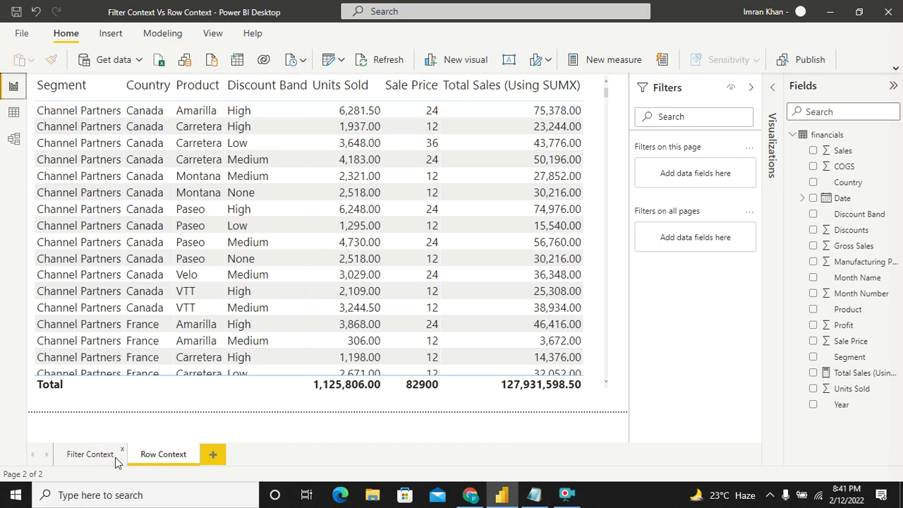
# Show the Filter Context page with the Paseo-filtered profit table totalling 3,389,129.10.
pyautogui.click(90, 455)
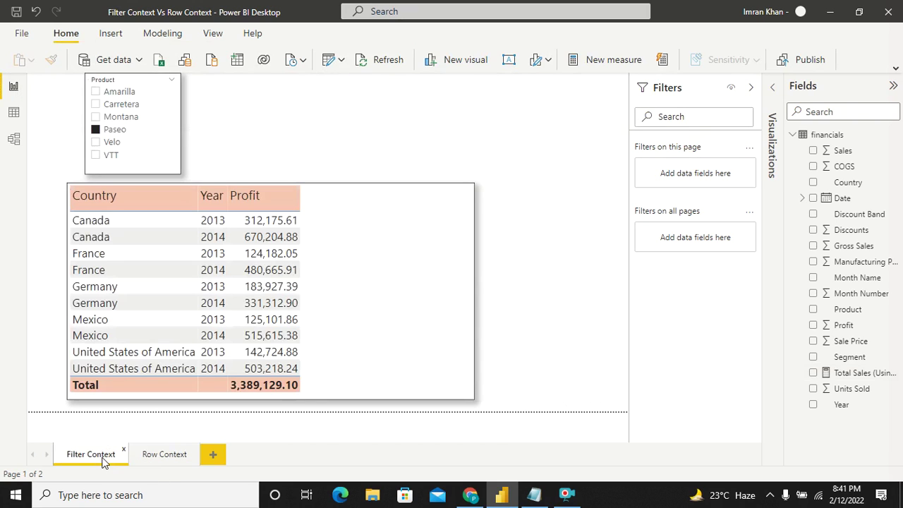